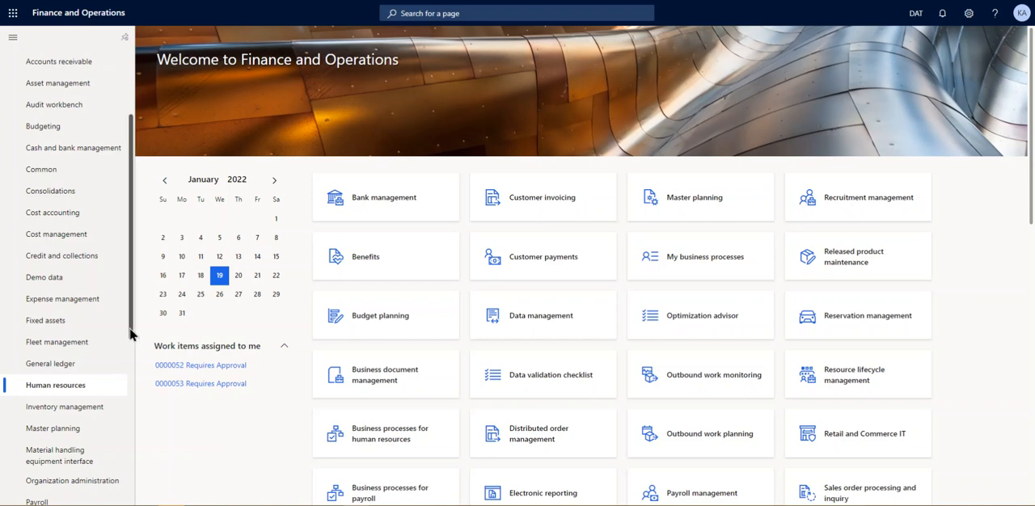
# - Open the Human resources parameters page from the Human resources module's setup options
pyautogui.moveTo(130, 340); pyautogui.dragTo(129, 314)
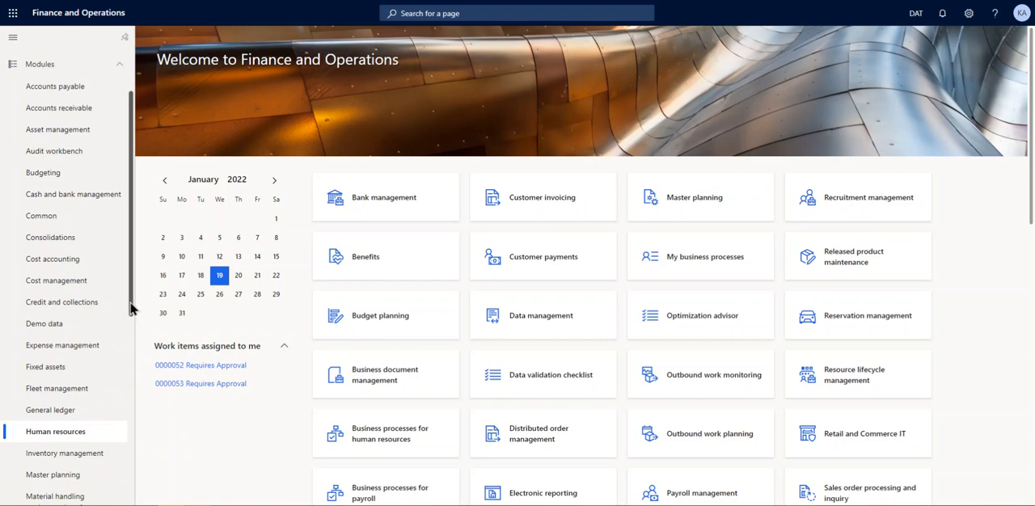
pyautogui.moveTo(130, 309); pyautogui.dragTo(135, 300)
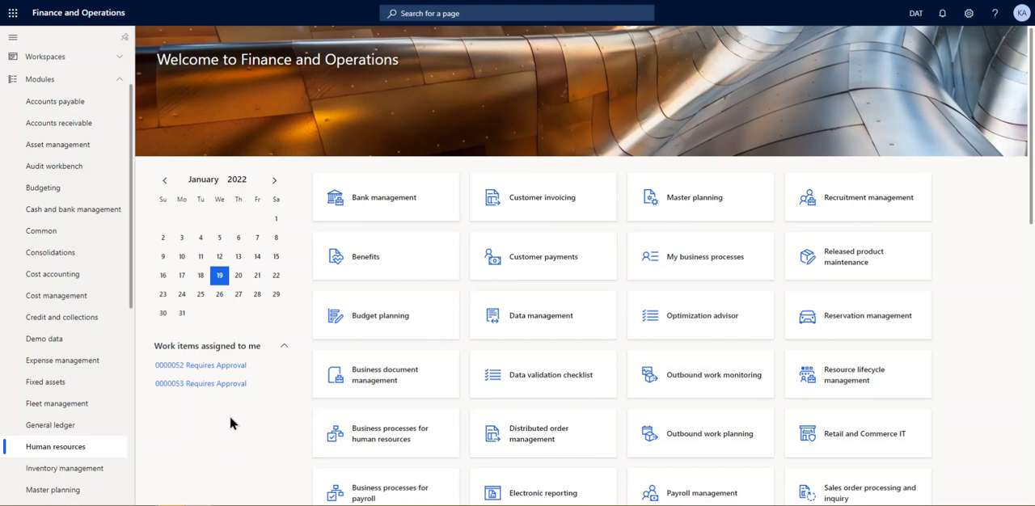
pyautogui.scroll(3, 132, 267)
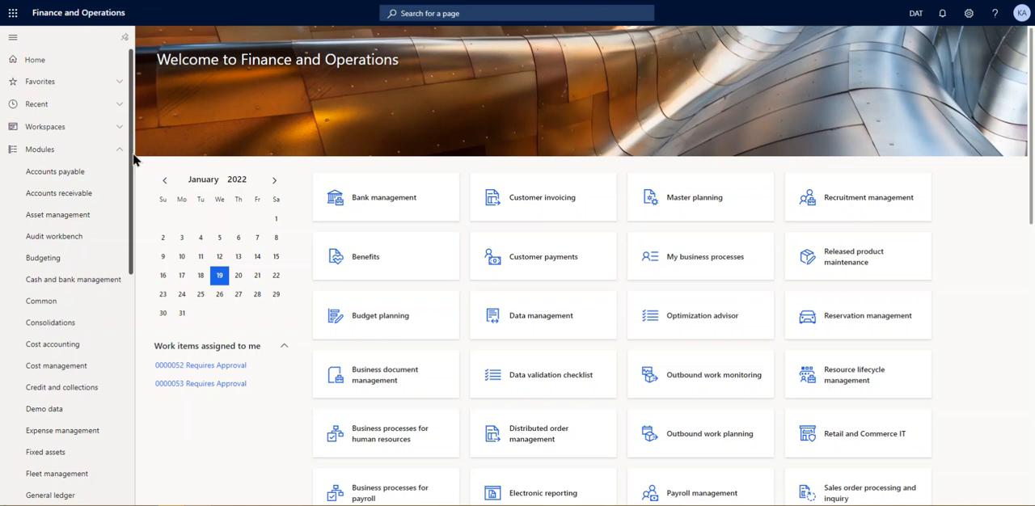
pyautogui.moveTo(134, 160); pyautogui.dragTo(134, 186)
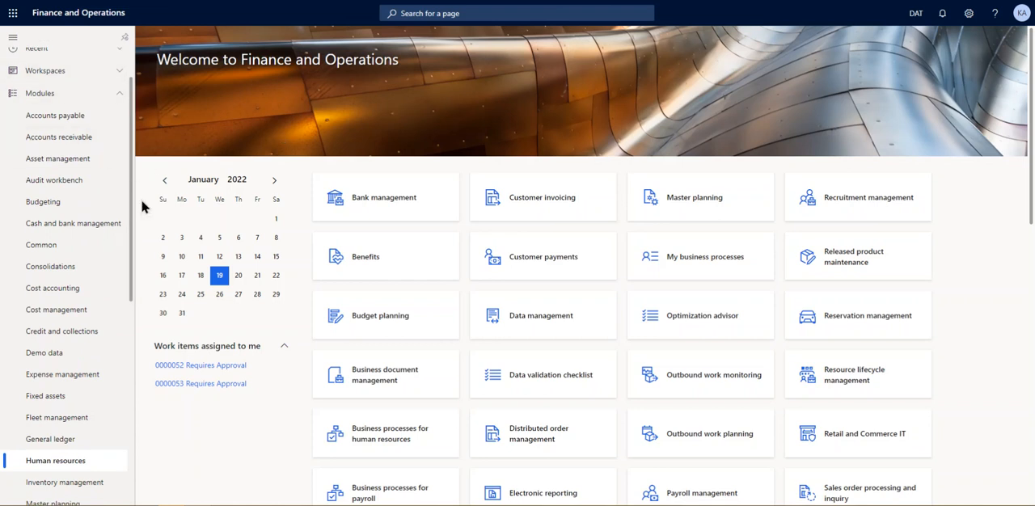
pyautogui.moveTo(131, 196); pyautogui.dragTo(134, 217)
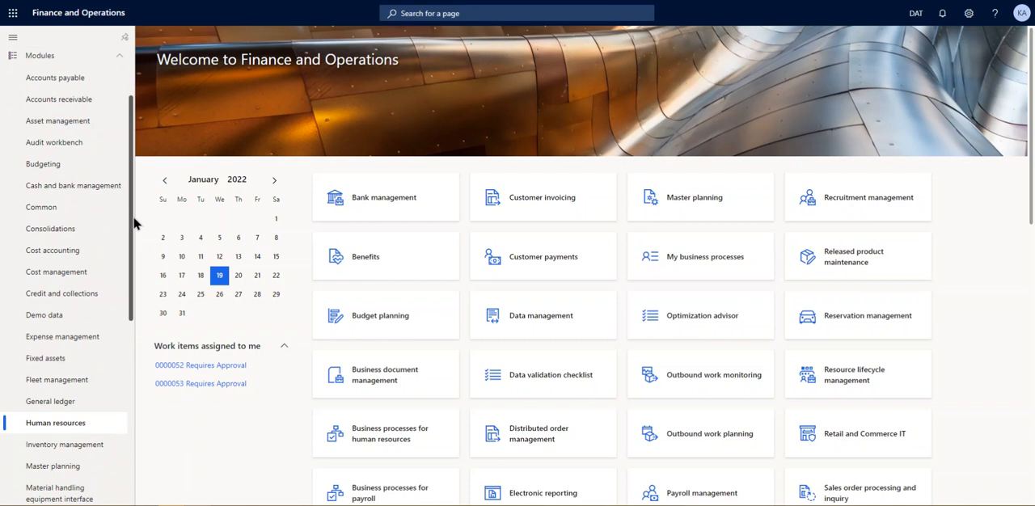
pyautogui.click(55, 427)
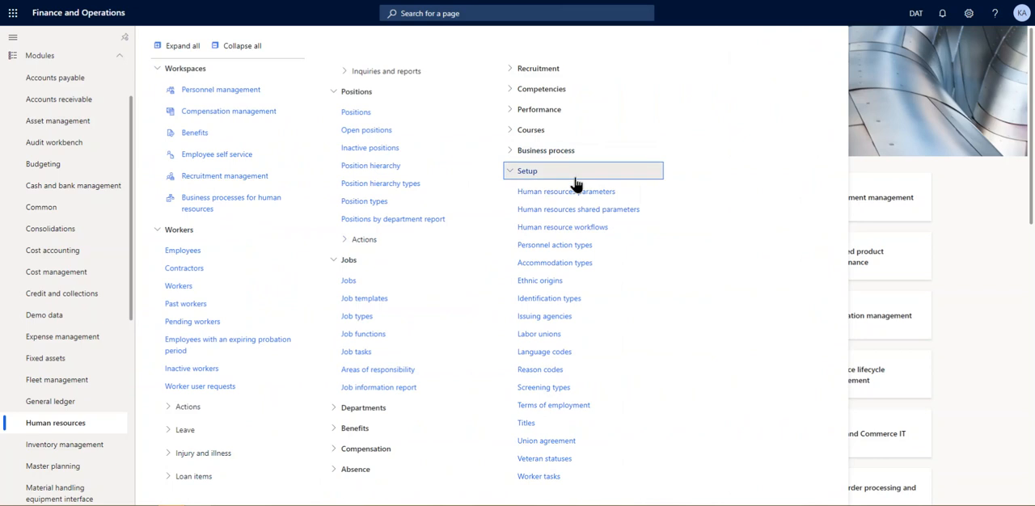
pyautogui.click(551, 192)
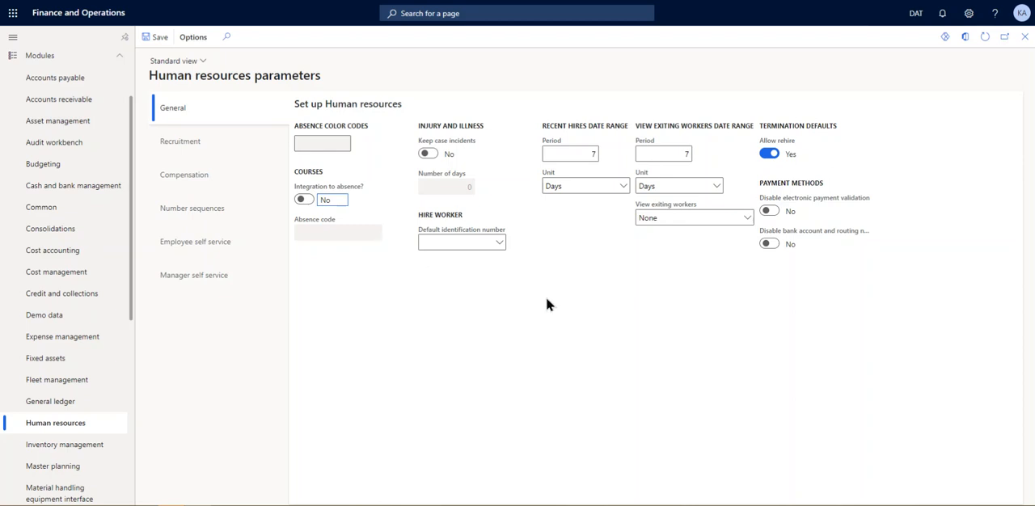
# - Open the details of the Default identification number field under Hire worker in the general parameters
pyautogui.moveTo(422, 214); pyautogui.dragTo(458, 215)
pyautogui.click(551, 267)
pyautogui.rightClick(500, 245)
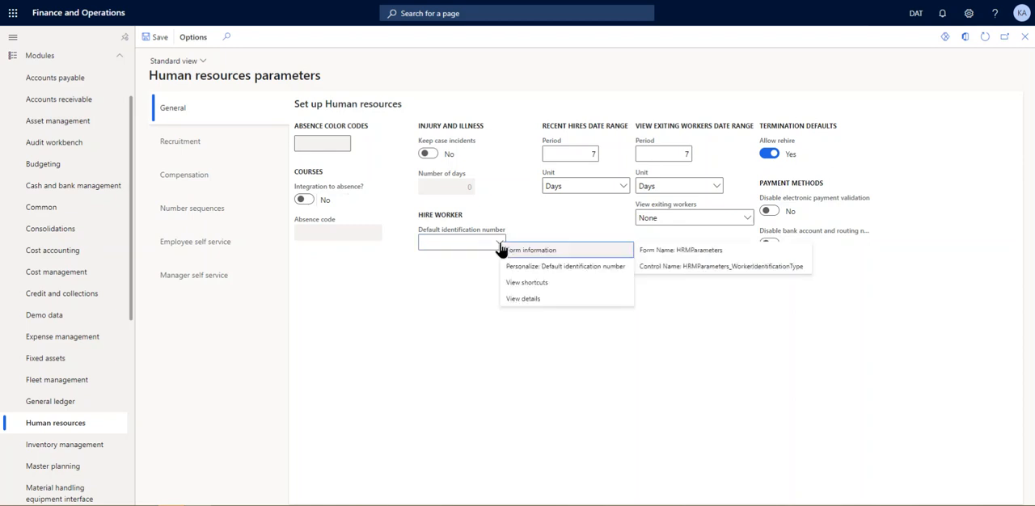
pyautogui.click(524, 299)
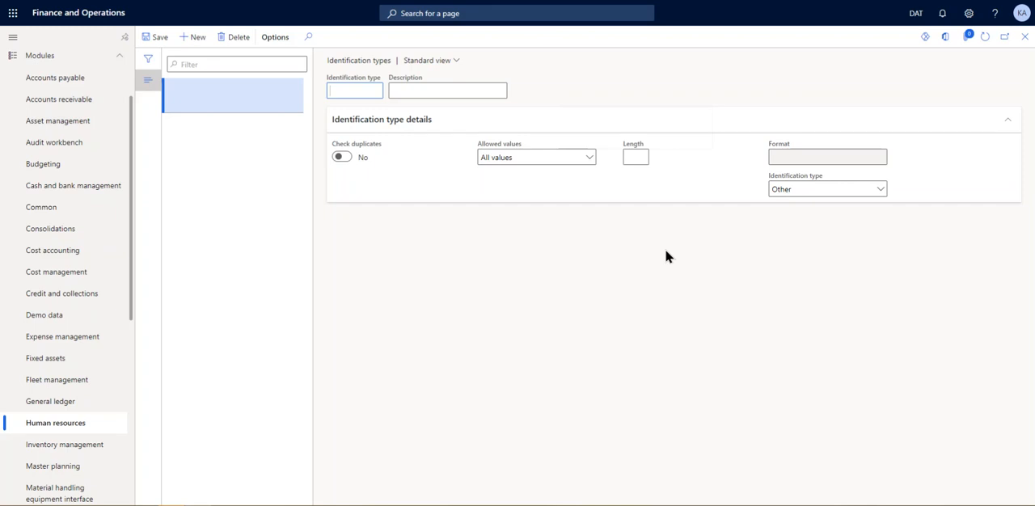
# - Review the Allowed values options for a new identification type without choosing one, and return to Human resources parameters
pyautogui.click(588, 158)
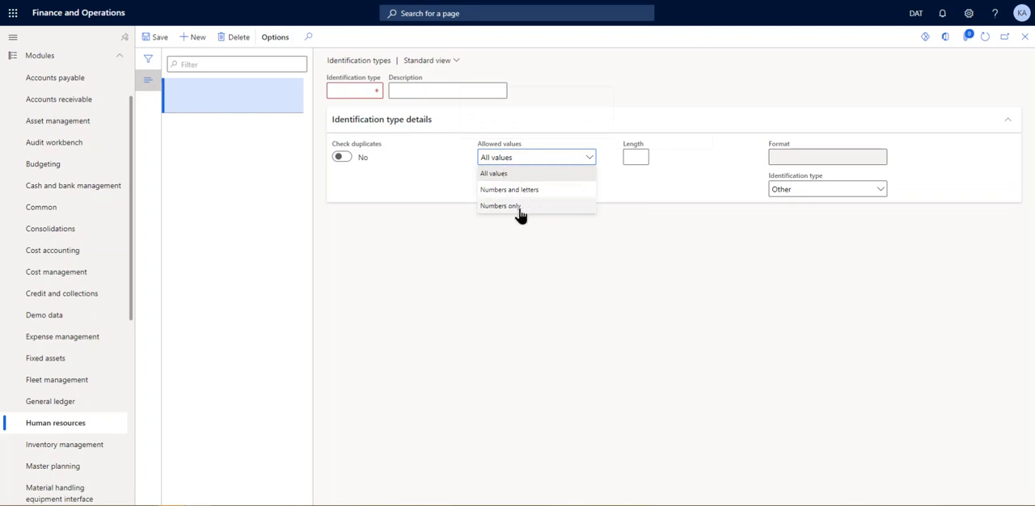
pyautogui.click(634, 215)
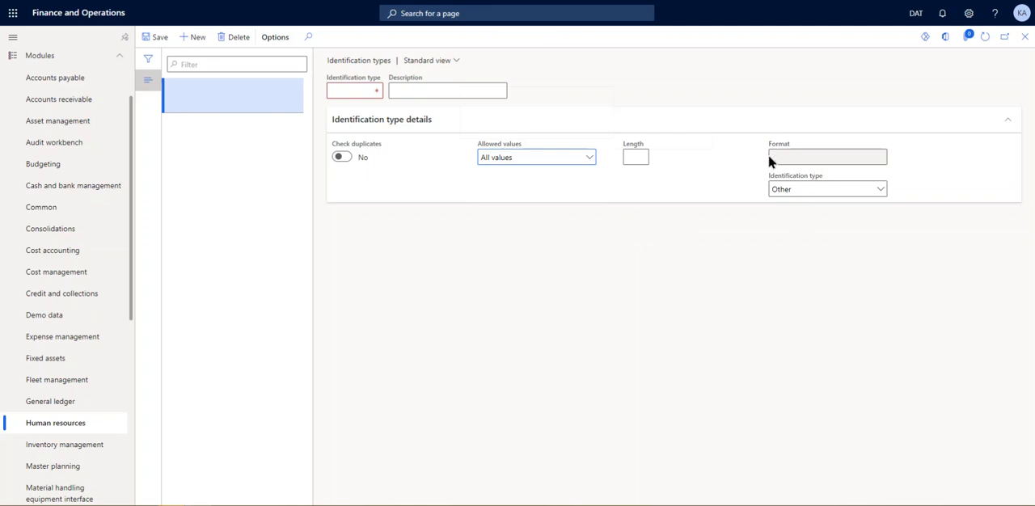
pyautogui.moveTo(770, 157)
pyautogui.click(1024, 36)
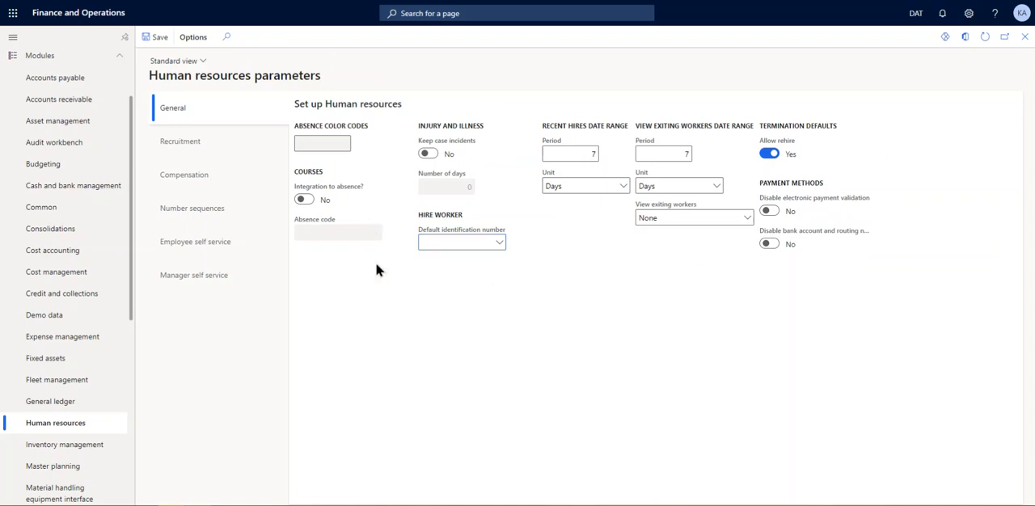
# - Review the Recruitment parameters and the compensation rating model settings
pyautogui.click(194, 143)
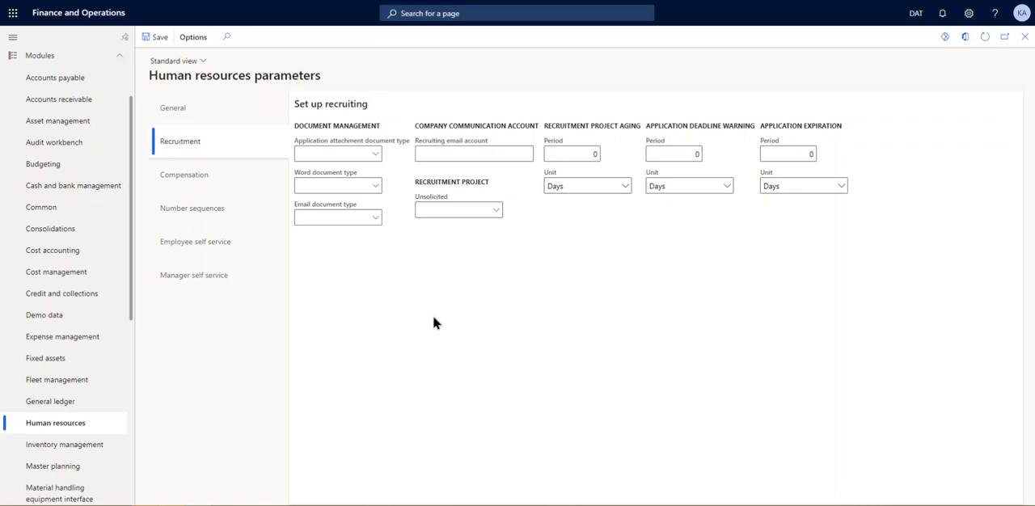
pyautogui.click(202, 176)
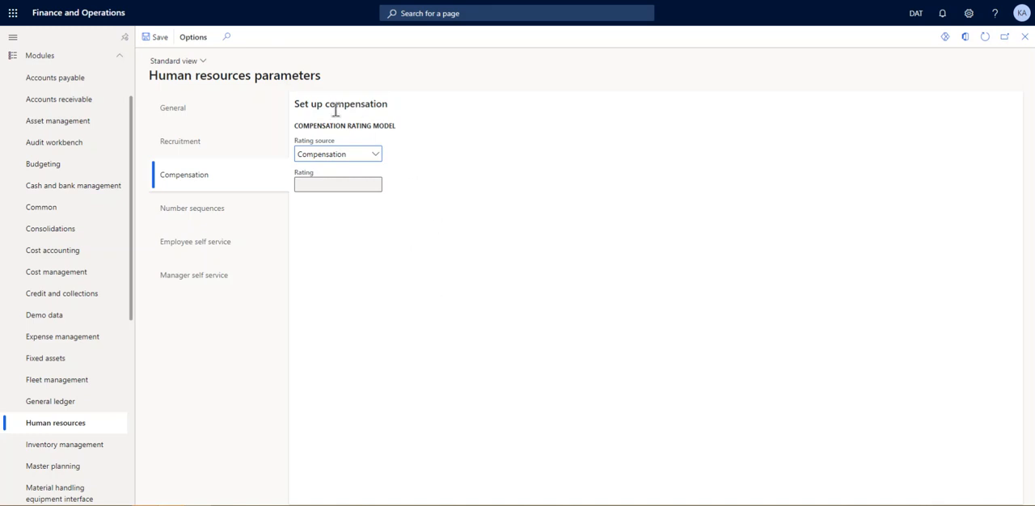
pyautogui.moveTo(296, 125); pyautogui.dragTo(414, 136)
pyautogui.click(429, 191)
# - Open the details of the number sequence assigned to the Course ID reference
pyautogui.click(194, 212)
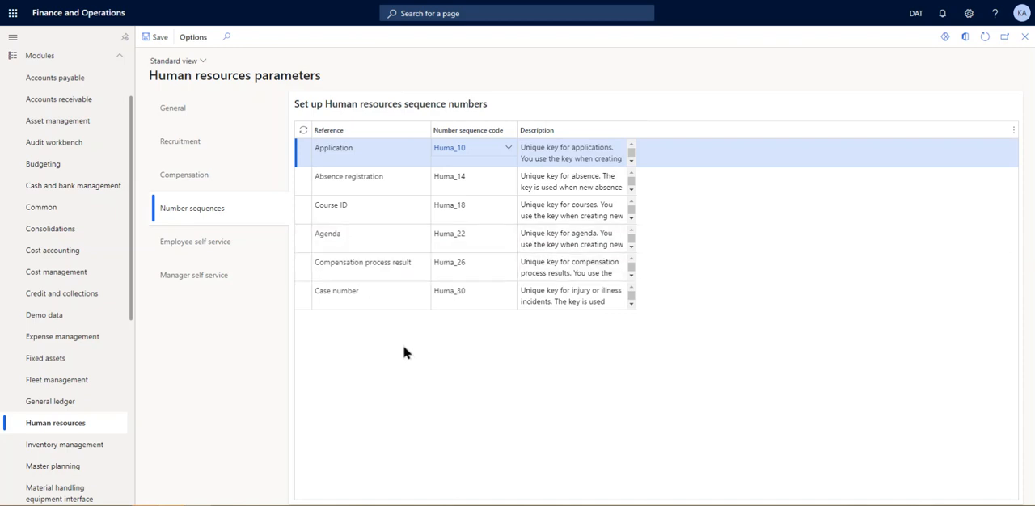
pyautogui.click(364, 206)
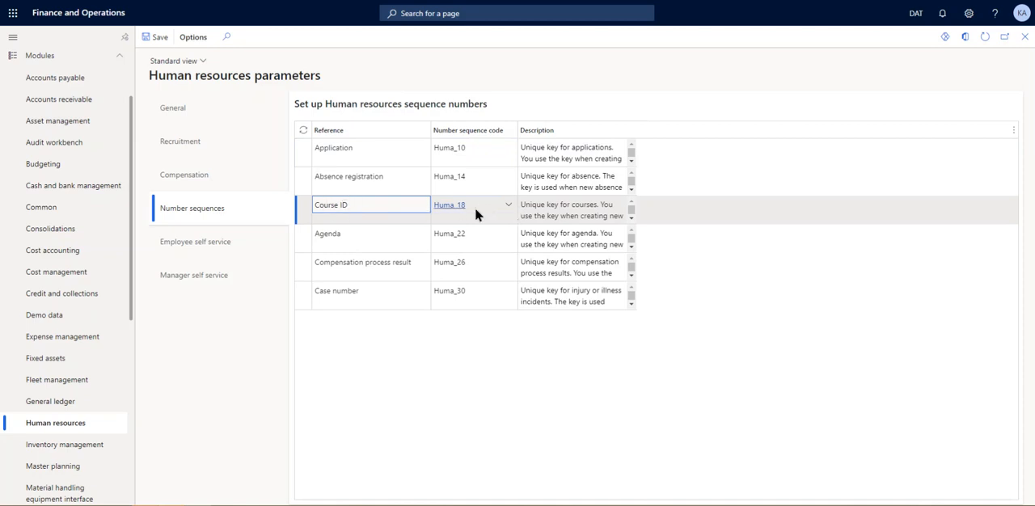
pyautogui.moveTo(475, 208)
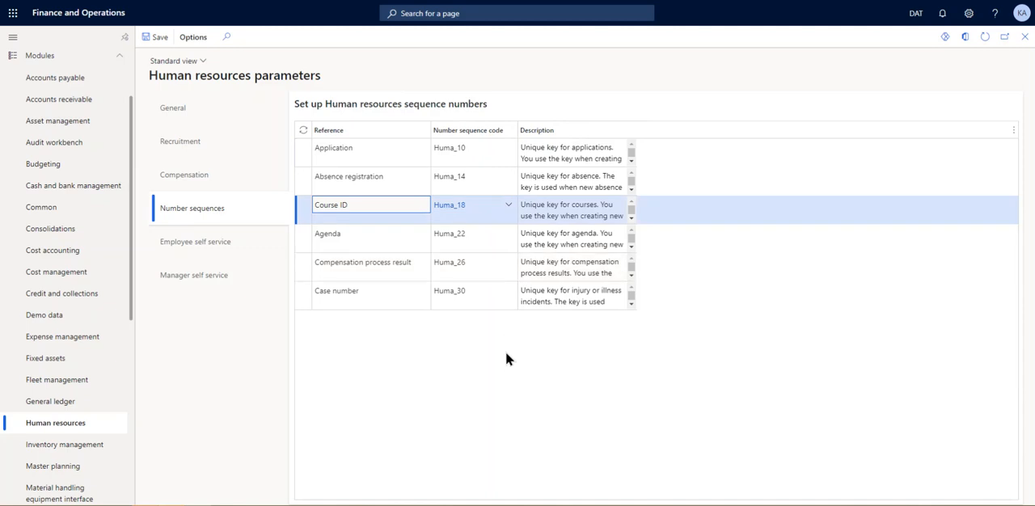
pyautogui.rightClick(509, 208)
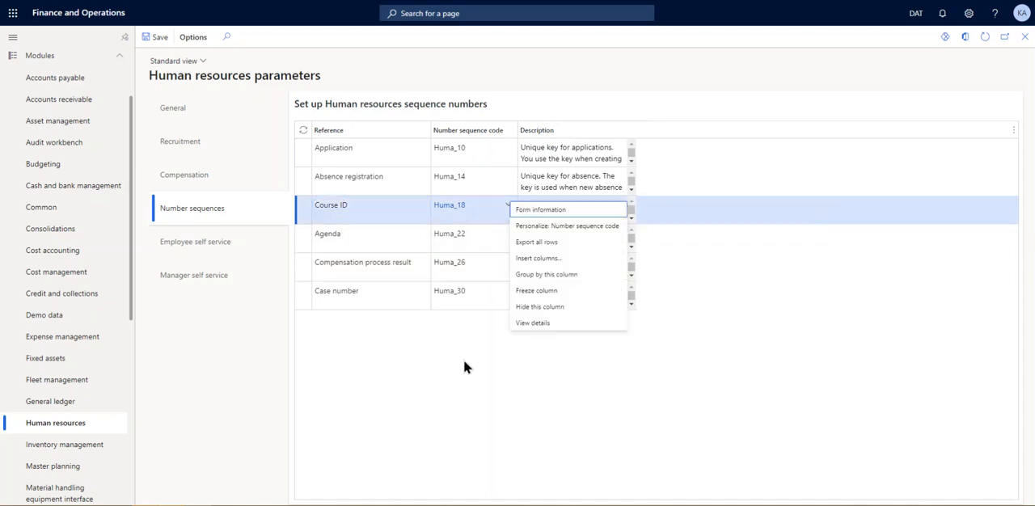
pyautogui.click(525, 323)
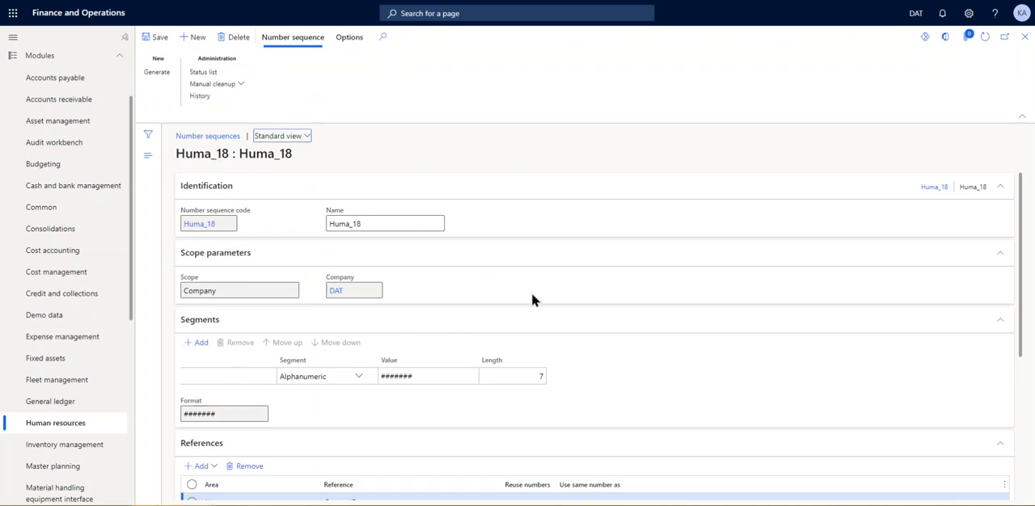
# - Examine the Course ID number sequence's segments, references, general setup and number allocation, and return to Human resources parameters
pyautogui.scroll(-1, 532, 295)
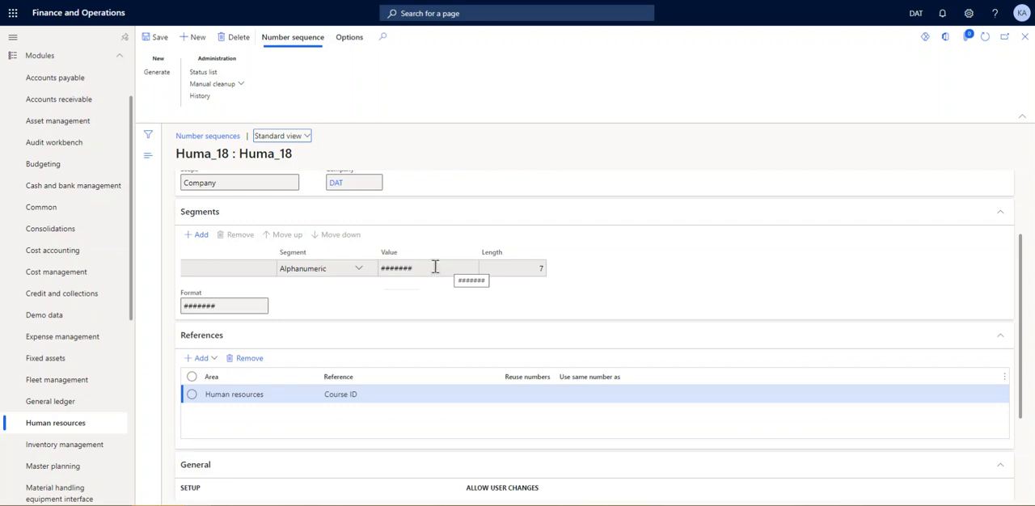
pyautogui.scroll(-2, 427, 303)
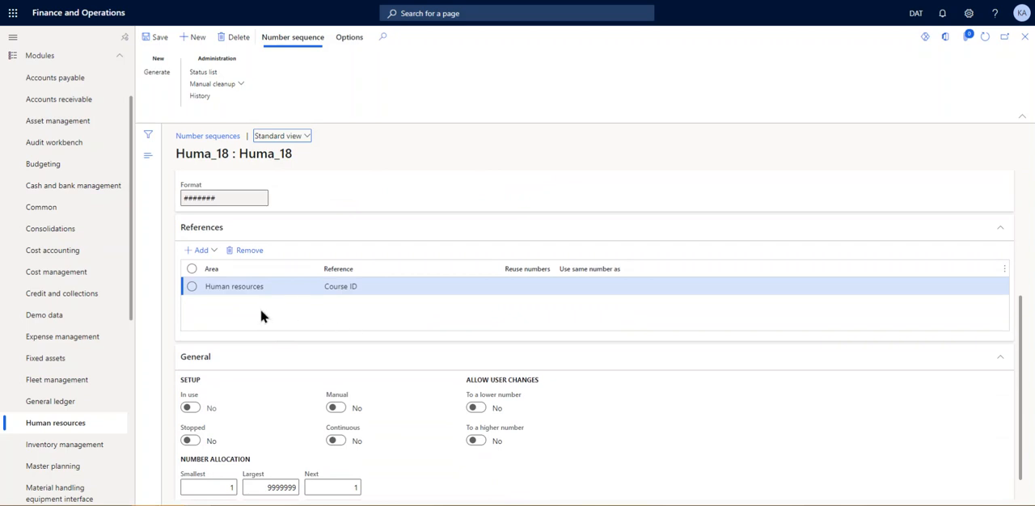
pyautogui.click(345, 289)
pyautogui.scroll(-1, 396, 437)
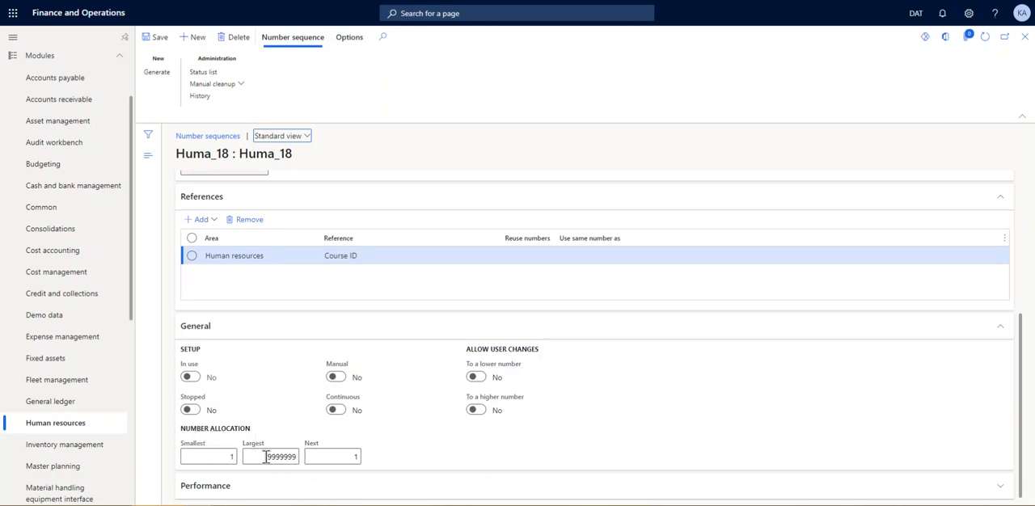
pyautogui.scroll(2, 281, 458)
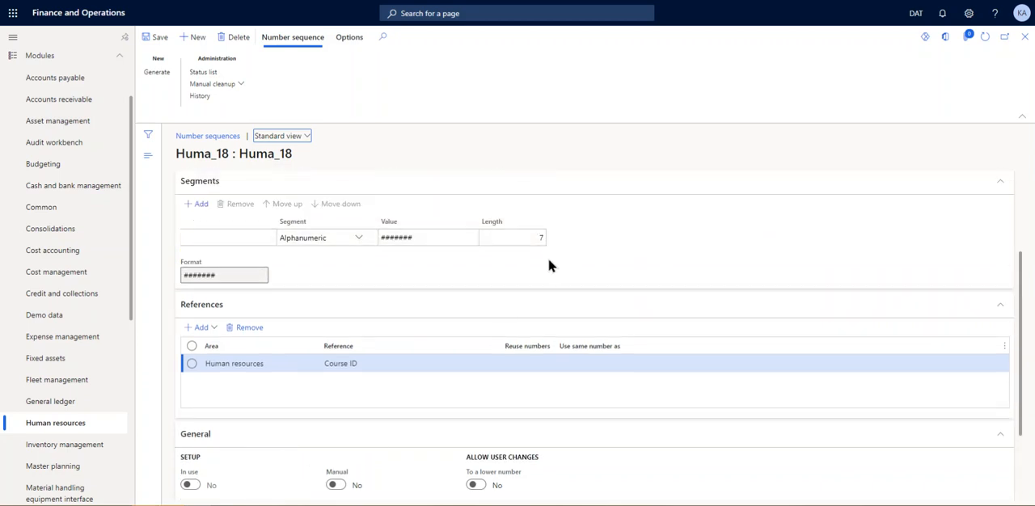
pyautogui.scroll(-2, 534, 243)
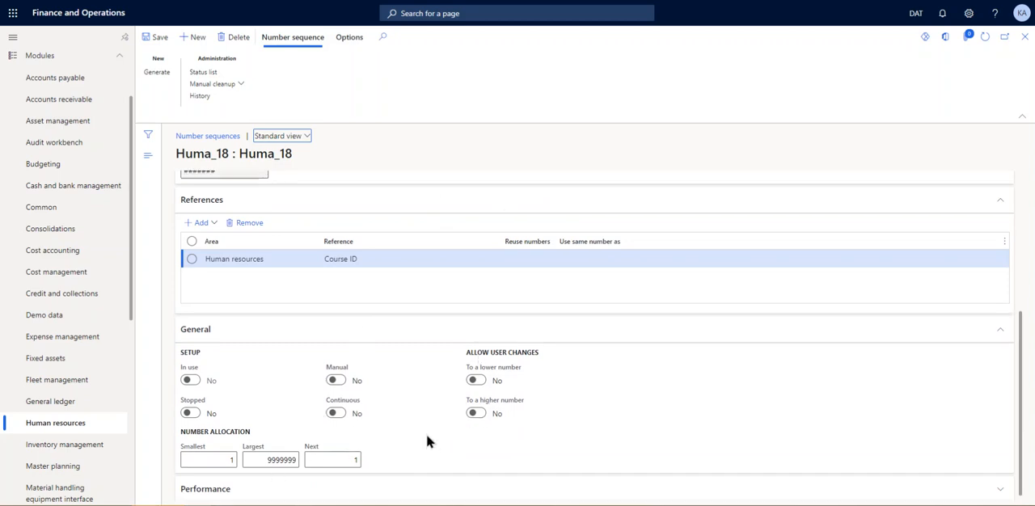
pyautogui.scroll(3, 427, 438)
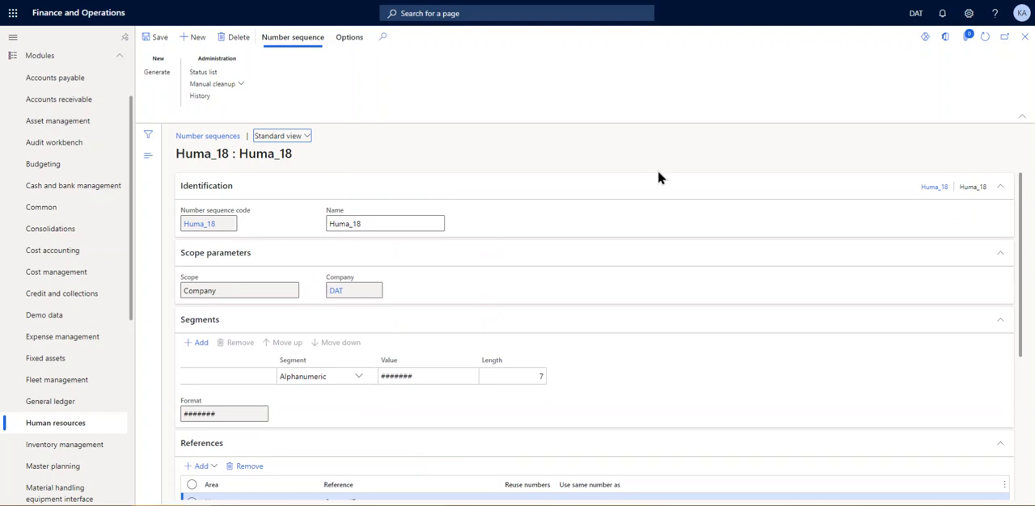
pyautogui.click(1024, 41)
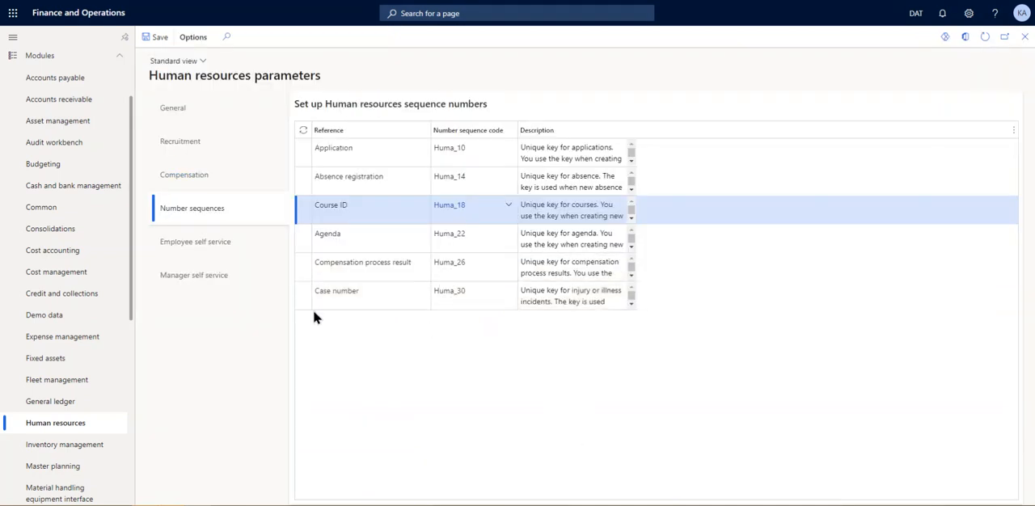
# - Review the Employee self service and Manager self service parameters, including the View open positions options, without changing any
pyautogui.click(283, 242)
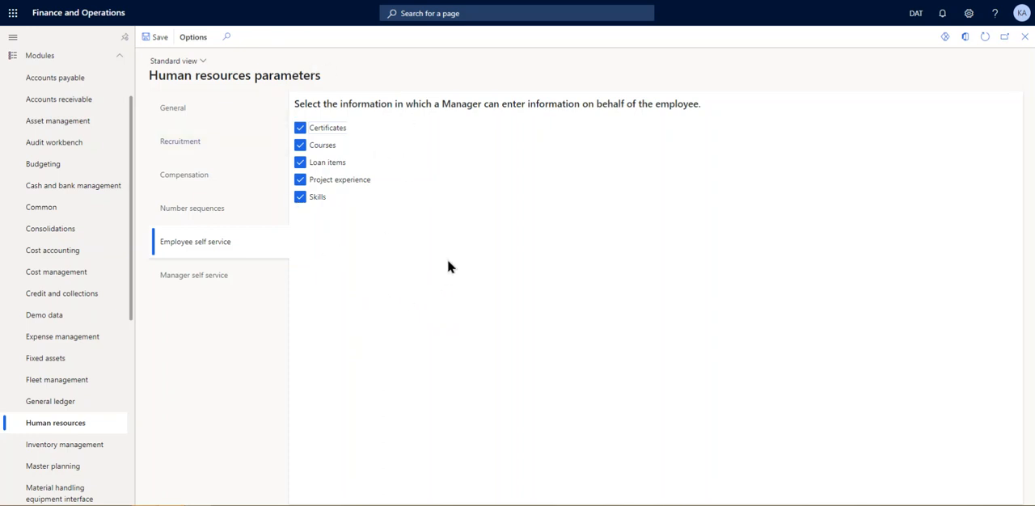
pyautogui.click(221, 286)
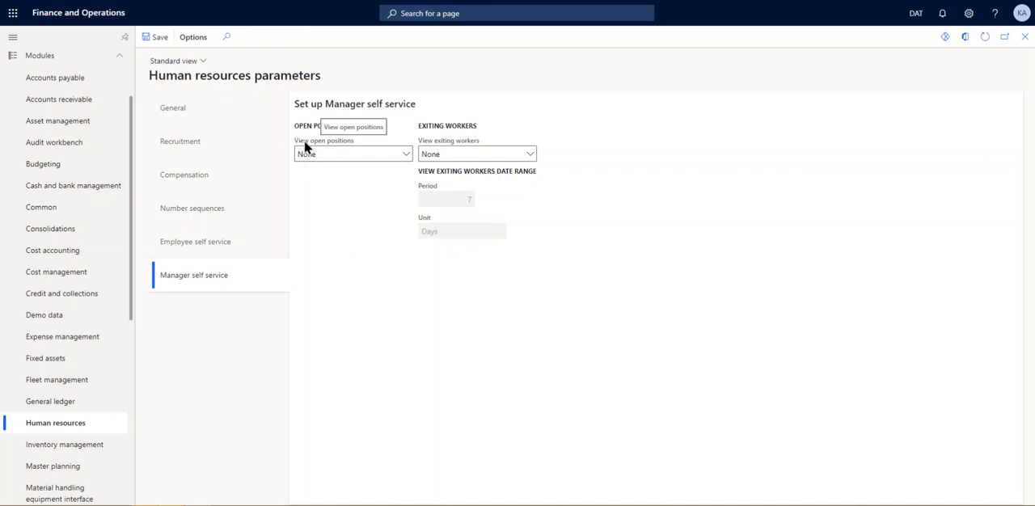
pyautogui.moveTo(304, 145); pyautogui.dragTo(411, 151)
pyautogui.click(358, 207)
pyautogui.click(408, 155)
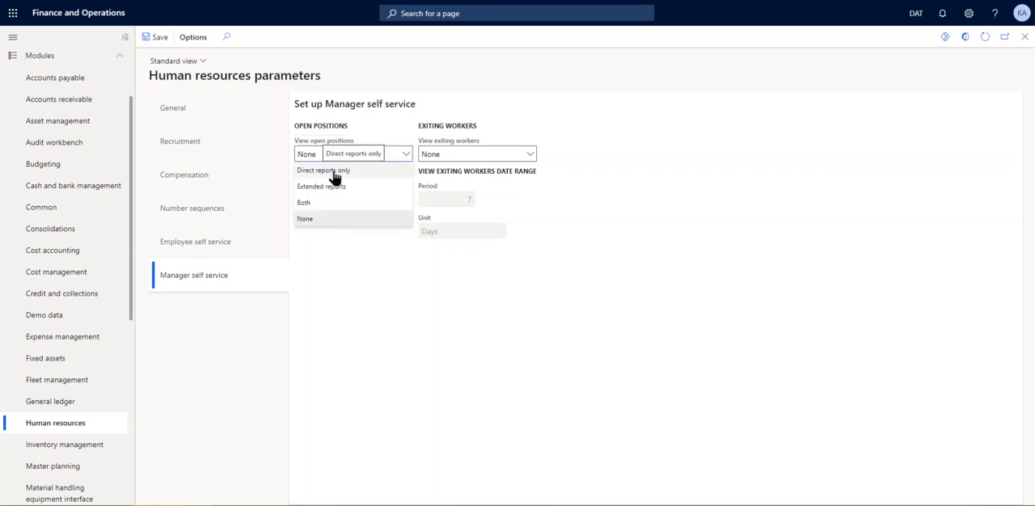
pyautogui.click(374, 304)
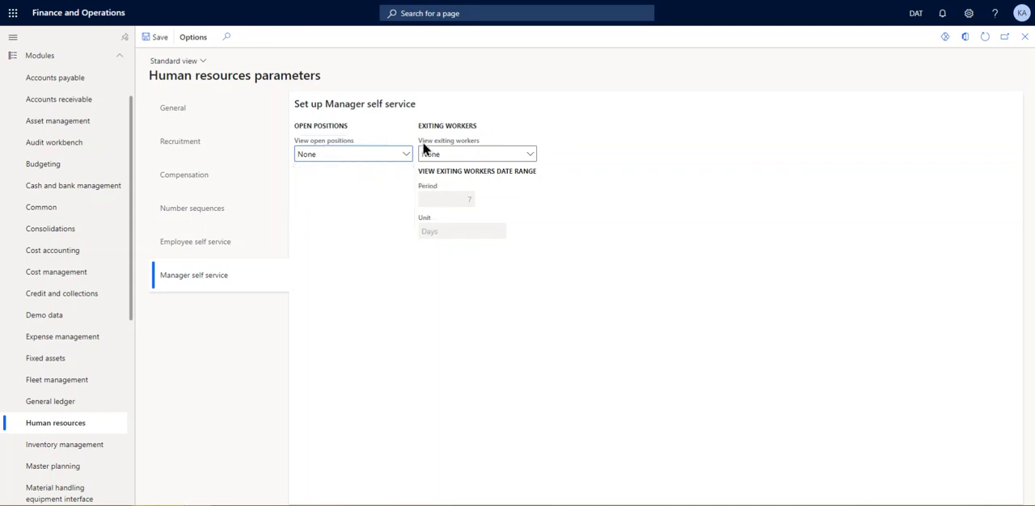